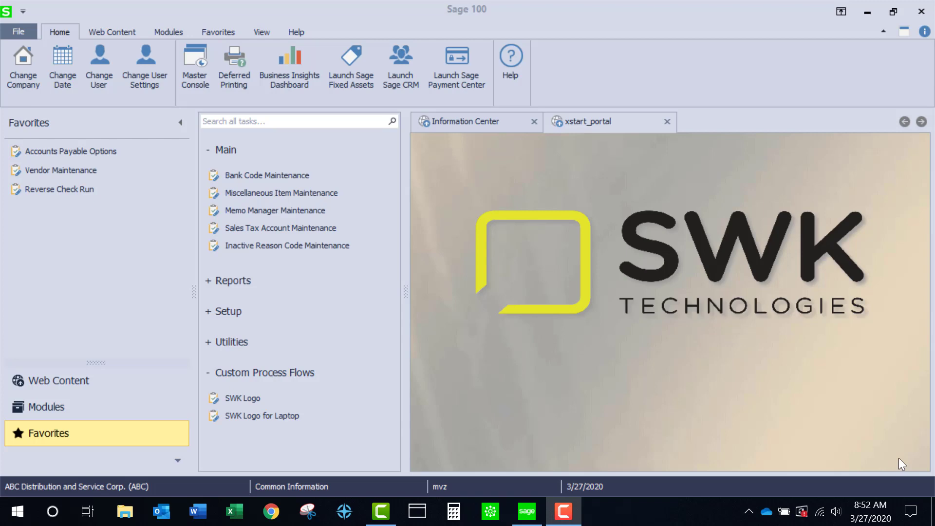
Review the Accounts Payable Options for 3/27/2020, including when paid invoices can be removed, without changes
{"action": "left_click", "coordinate": [97, 155]}
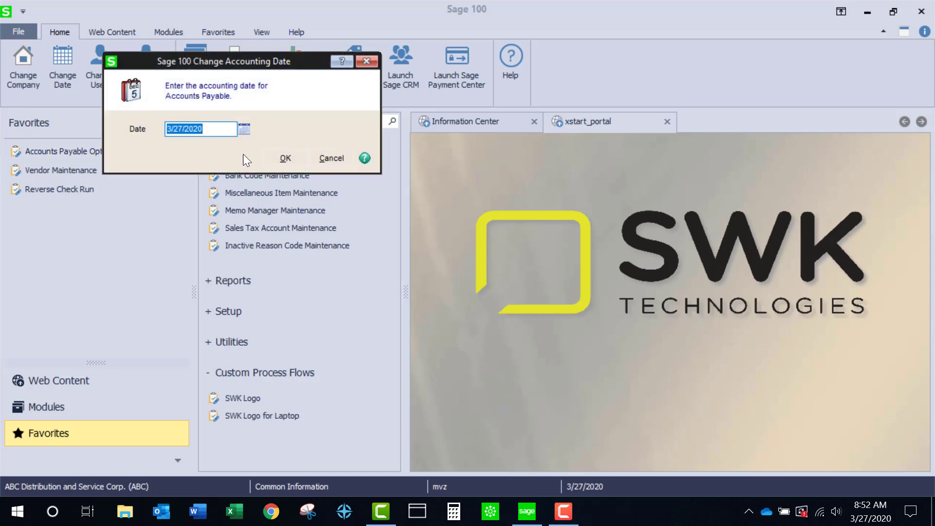
{"action": "left_click", "coordinate": [286, 159]}
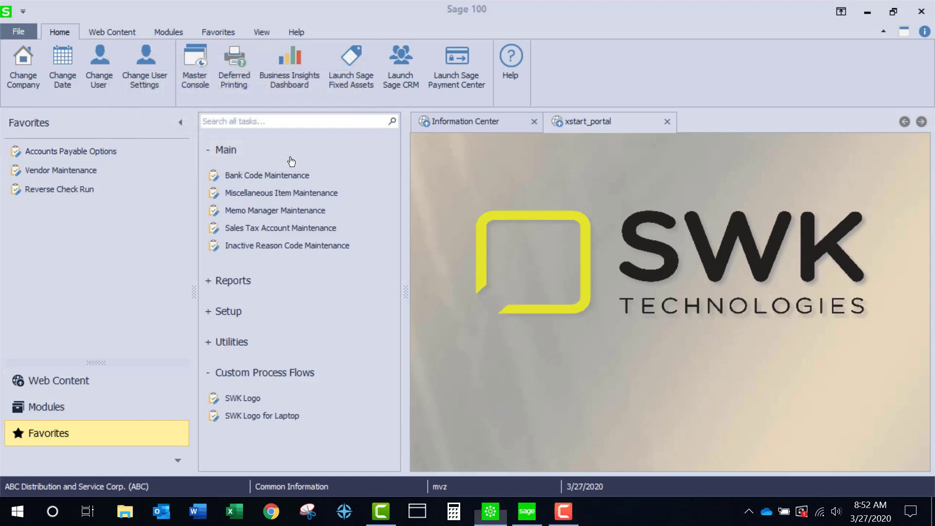
{"action": "left_click", "coordinate": [324, 129]}
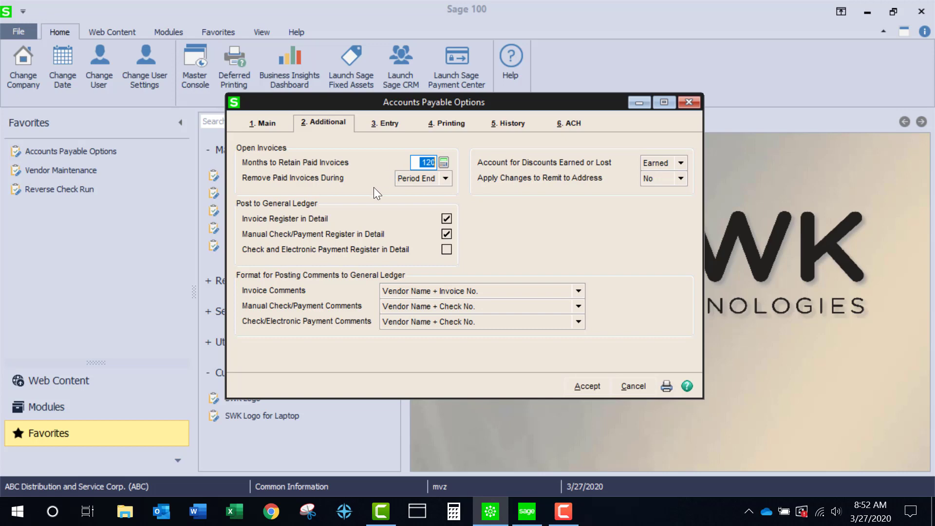
{"action": "left_click", "coordinate": [446, 177]}
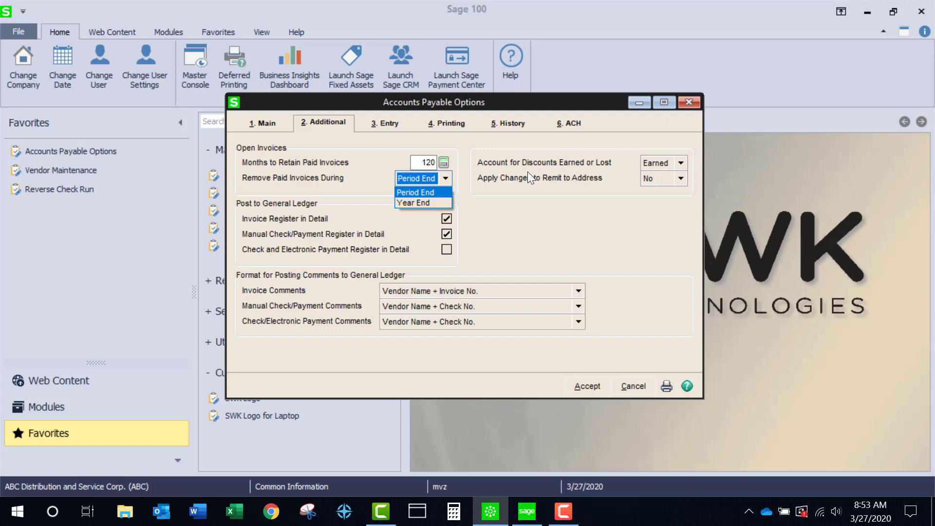
{"action": "left_click", "coordinate": [690, 102]}
Open Vendor Maintenance and load the first vendor, 01-AIRWAY Airway Property
{"action": "left_click", "coordinate": [691, 101]}
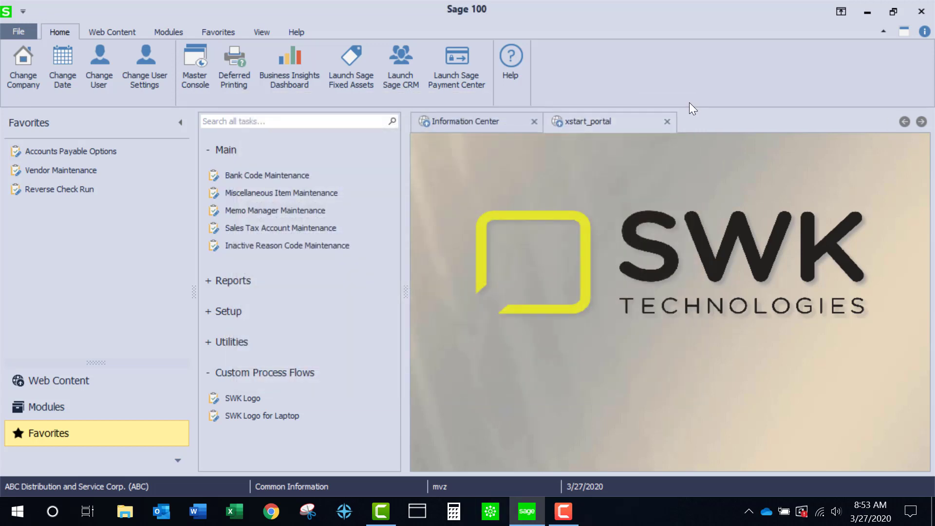
{"action": "left_click", "coordinate": [49, 174]}
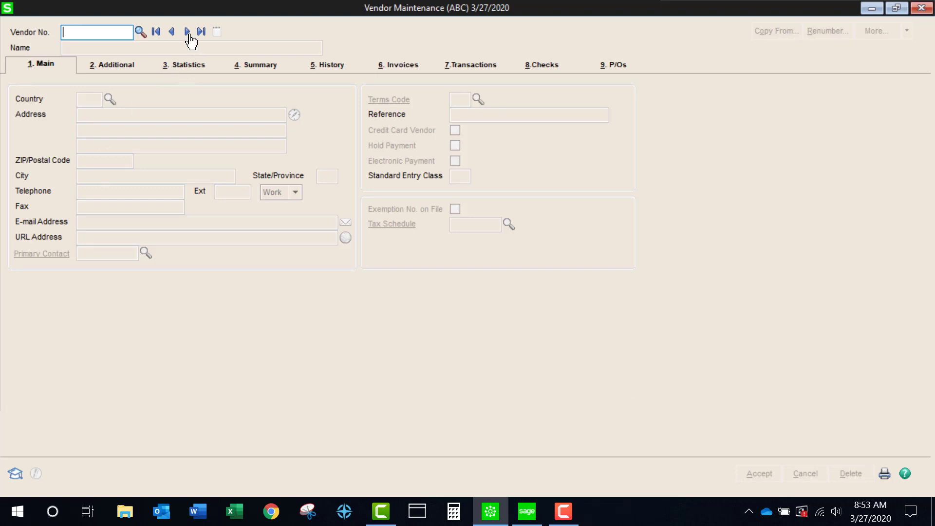
{"action": "left_click", "coordinate": [187, 31]}
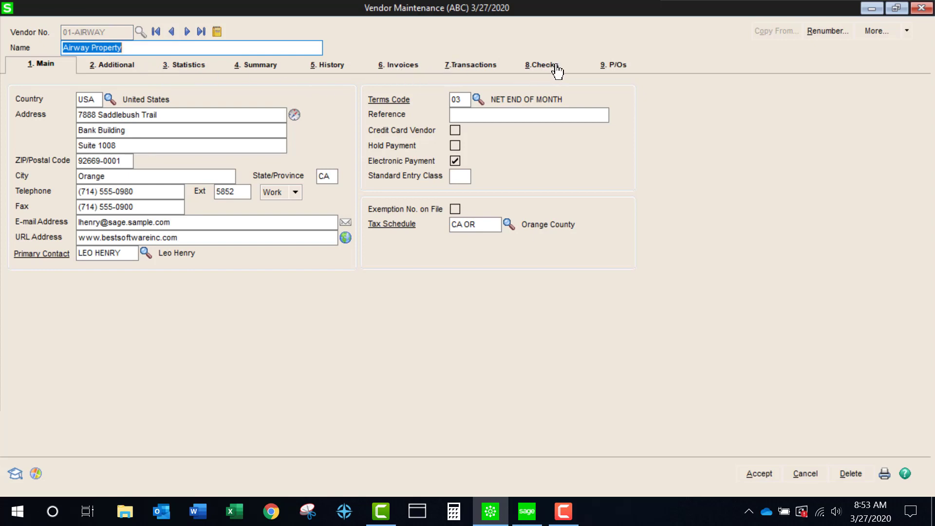
Export Airway Property's invoice list, including invoice 6598735, to an Excel spreadsheet
{"action": "left_click", "coordinate": [399, 72]}
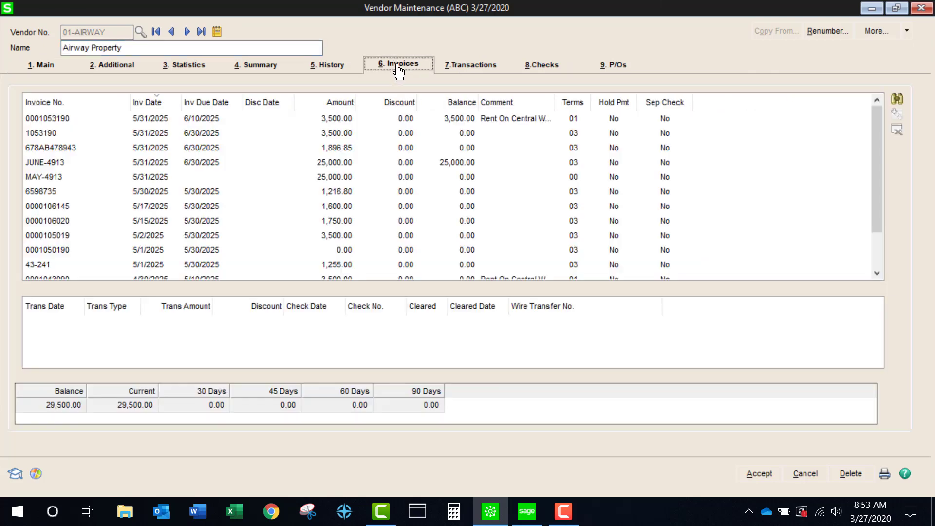
{"action": "left_click", "coordinate": [326, 191]}
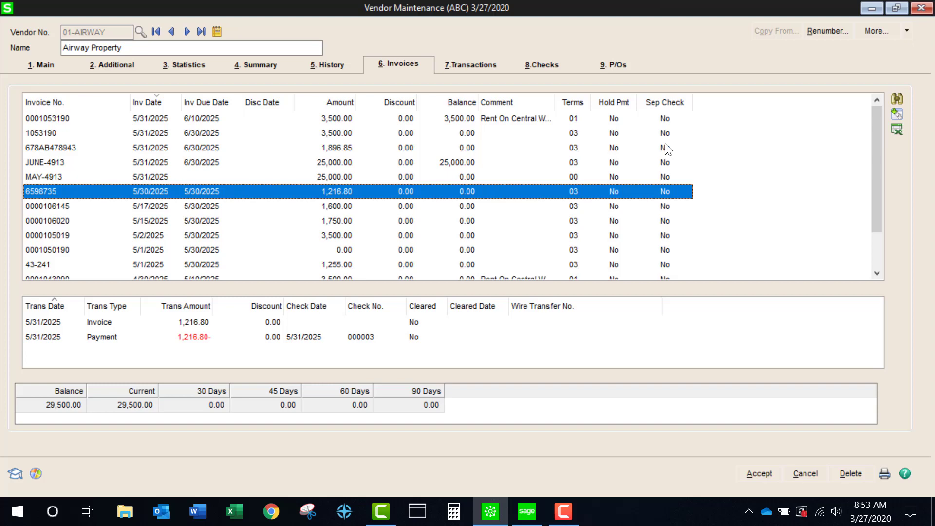
{"action": "left_click", "coordinate": [897, 131]}
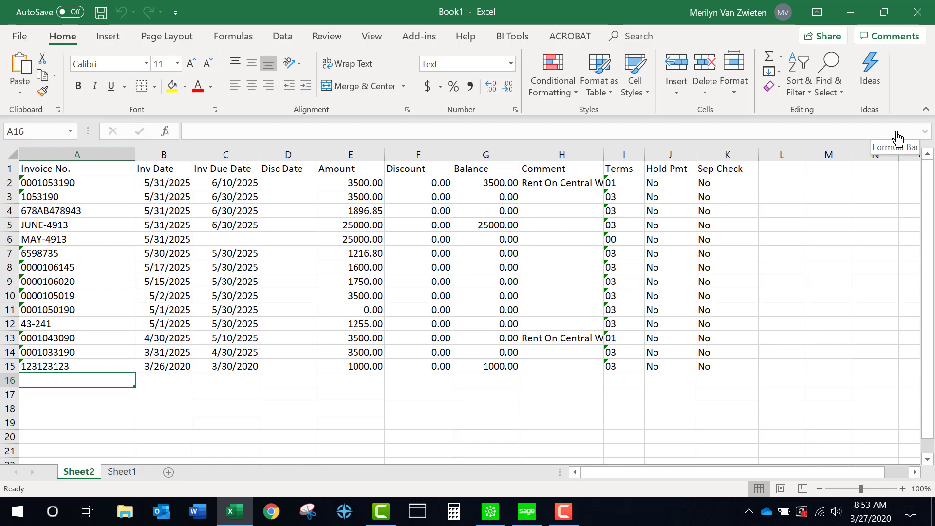
{"action": "left_click", "coordinate": [851, 12]}
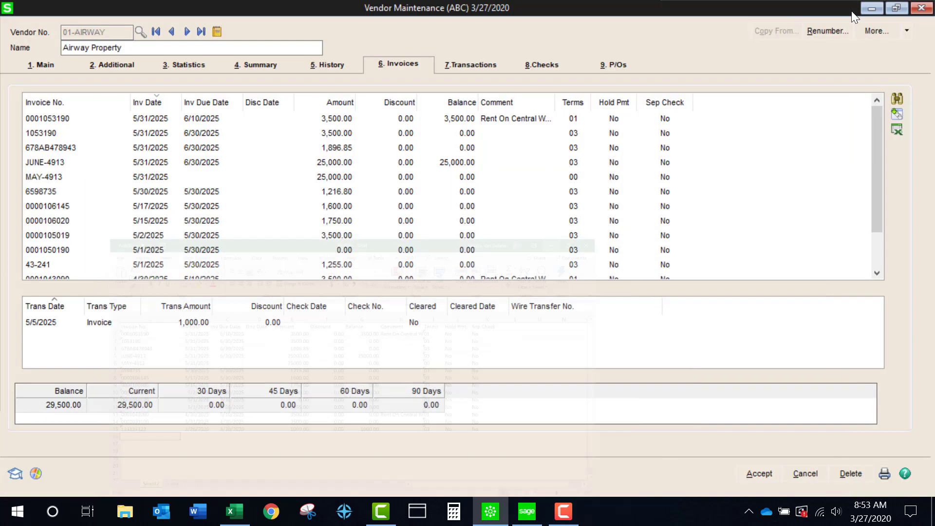
Browse the vendor's transactions, check 001666 and purchase order 0010032
{"action": "left_click", "coordinate": [477, 66]}
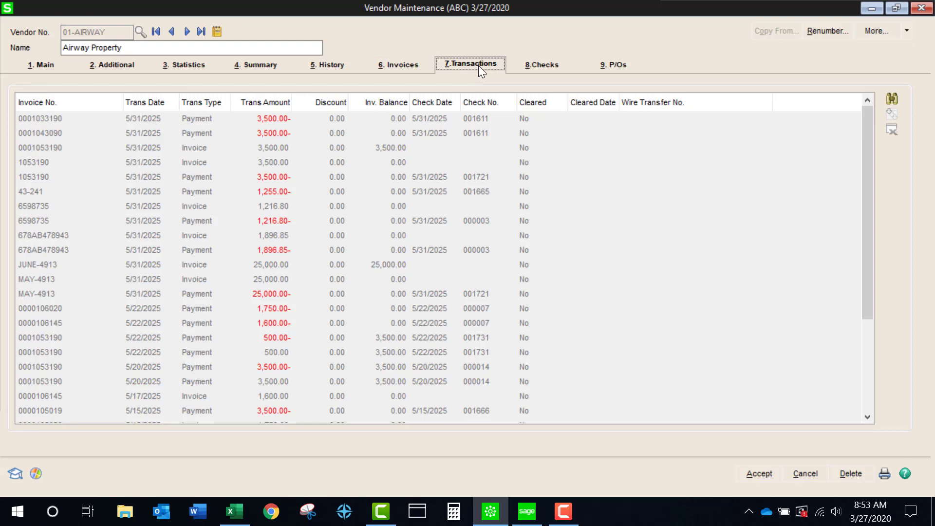
{"action": "left_click", "coordinate": [430, 225]}
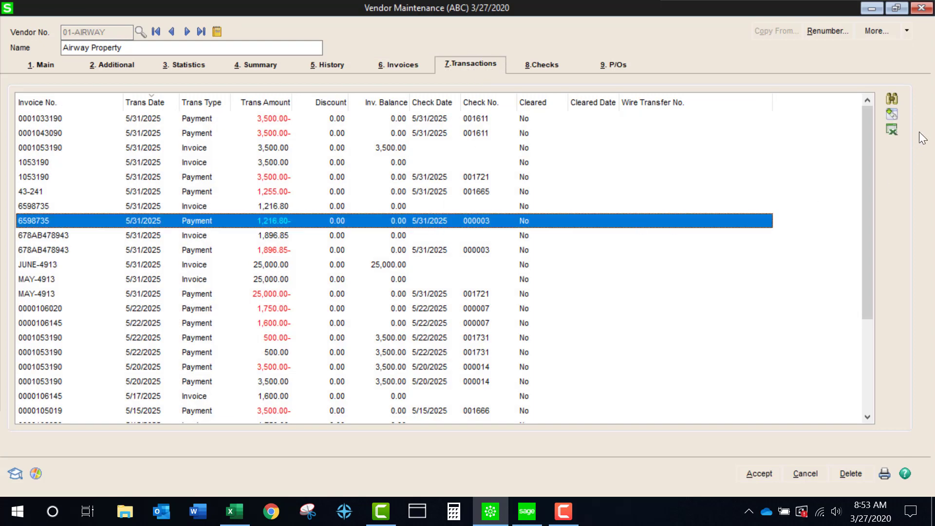
{"action": "left_click", "coordinate": [541, 74]}
{"action": "left_click", "coordinate": [497, 153]}
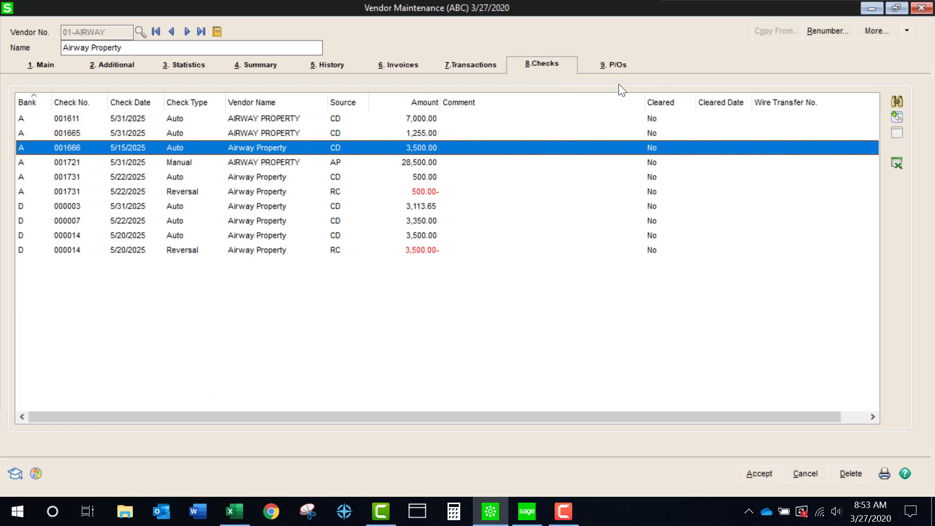
{"action": "left_click", "coordinate": [615, 66]}
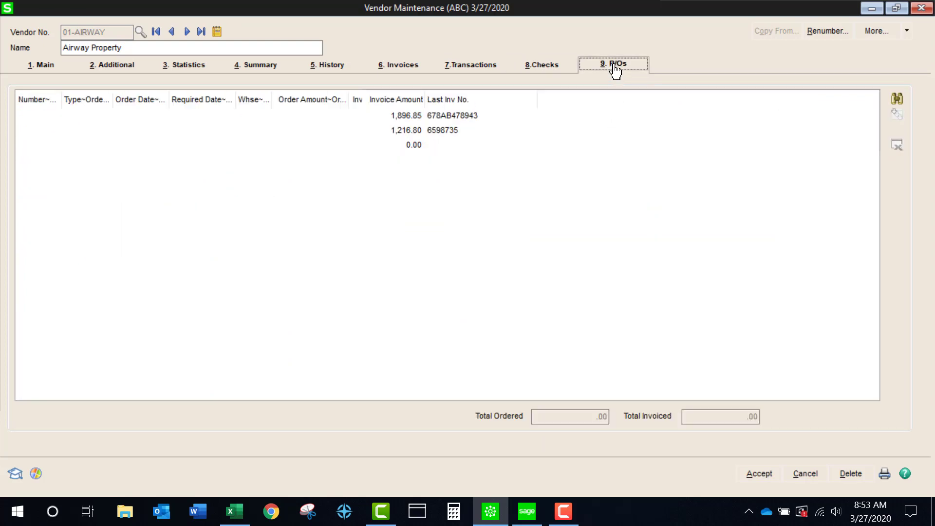
{"action": "left_click", "coordinate": [465, 144]}
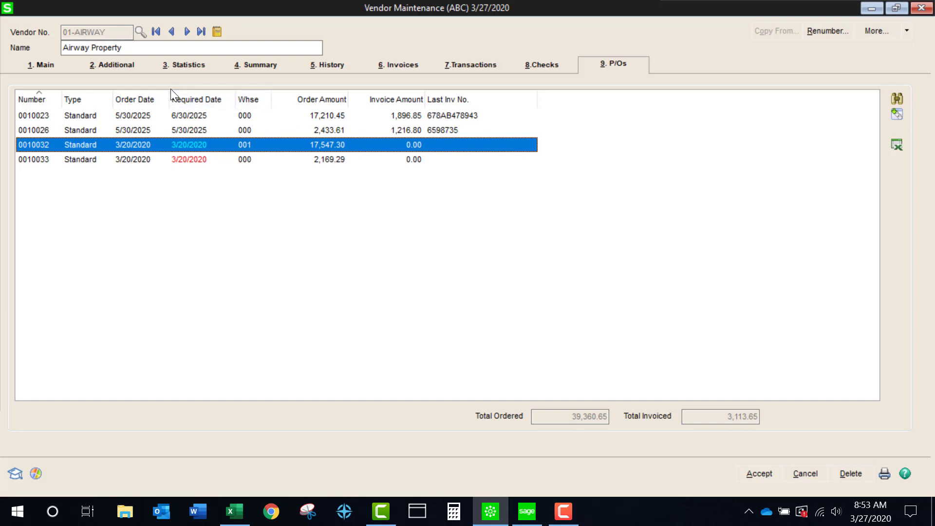
Keep Nonemployee Comp as the 1099 default form and tick Payer Made Direct Sales of $5000+
{"action": "left_click", "coordinate": [119, 71]}
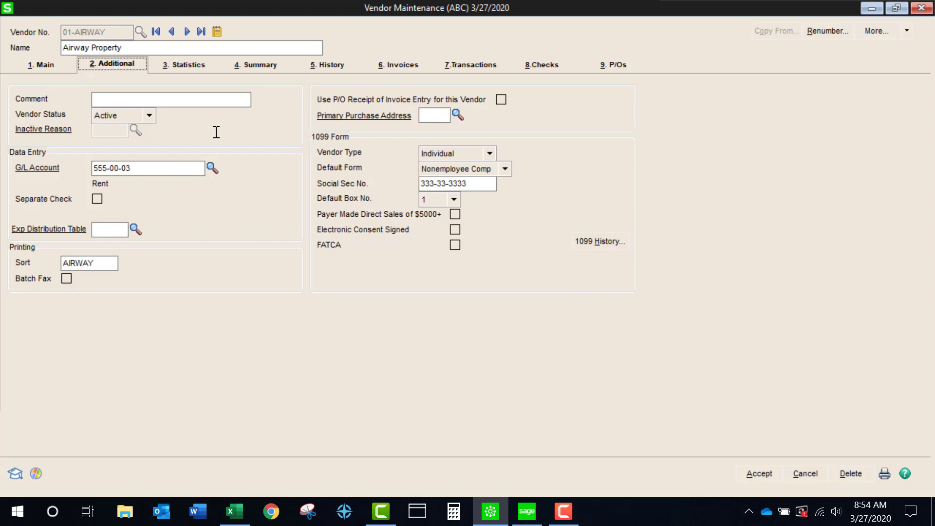
{"action": "left_click", "coordinate": [505, 169]}
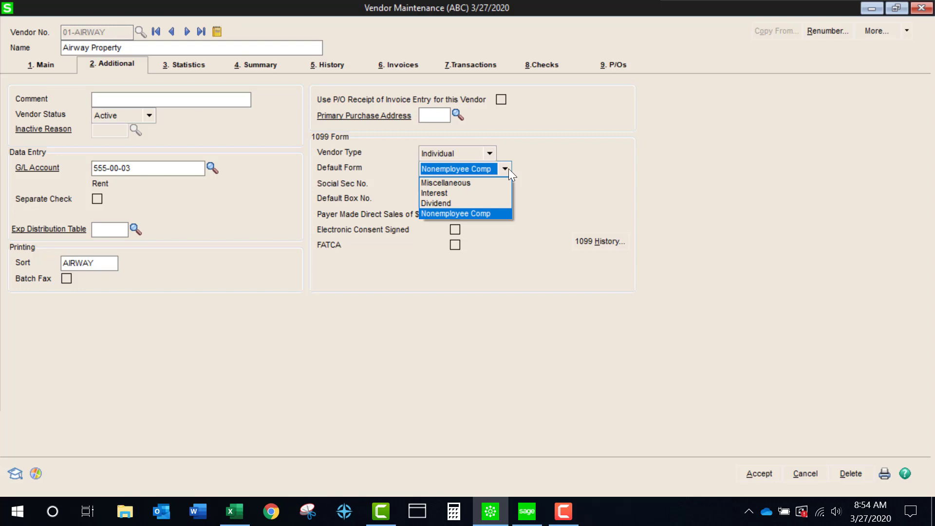
{"action": "left_click", "coordinate": [478, 211]}
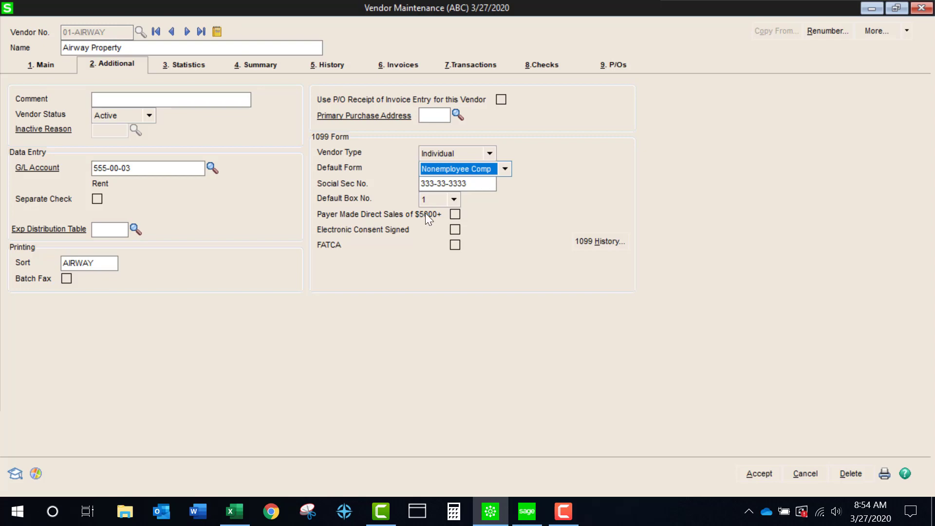
{"action": "left_click", "coordinate": [455, 214]}
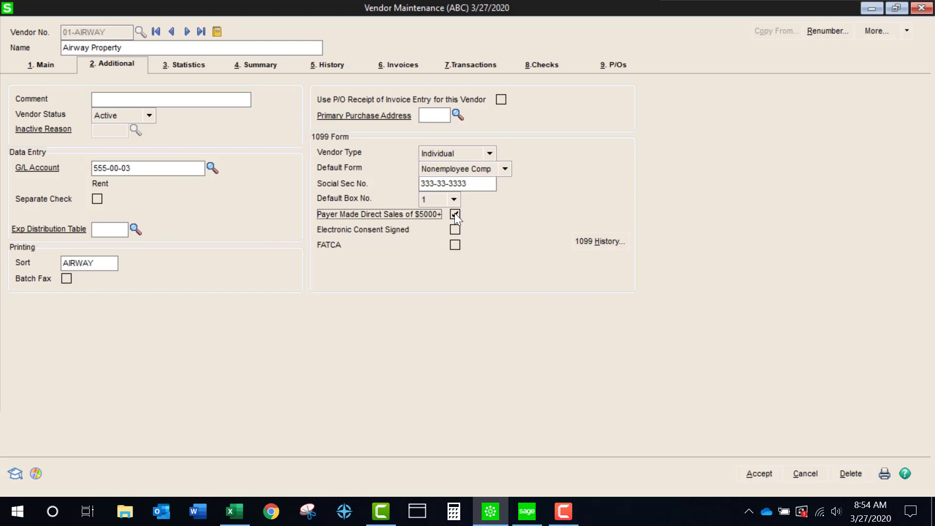
{"action": "left_click", "coordinate": [42, 69]}
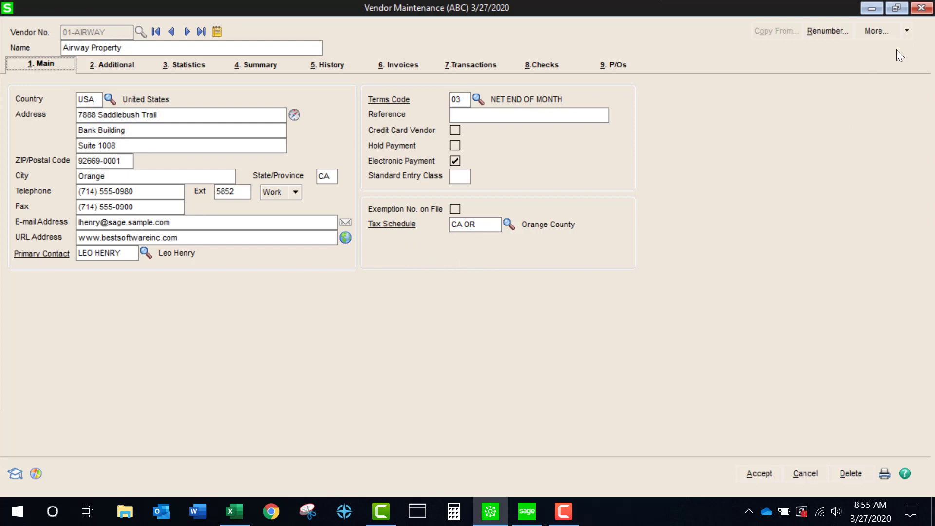
Check the More... options, then close Vendor Maintenance answering No to saving changes
{"action": "left_click", "coordinate": [906, 31]}
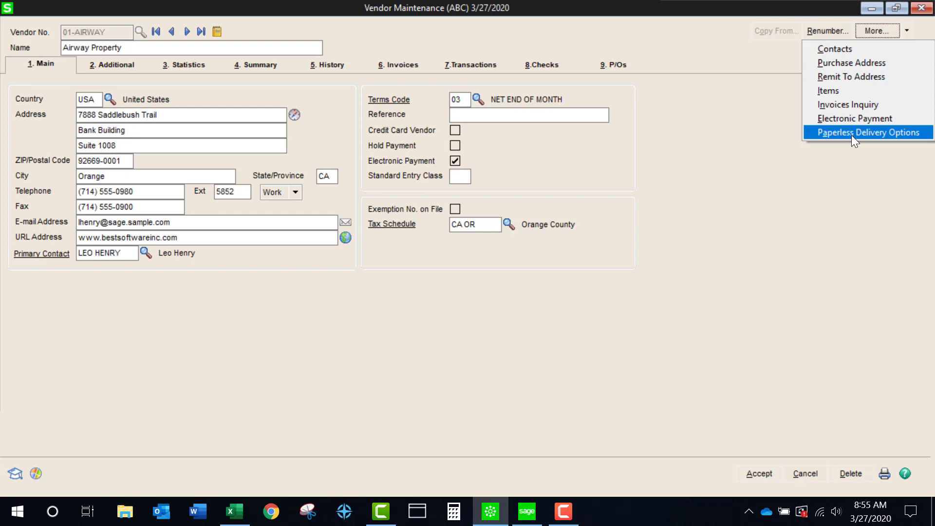
{"action": "left_click", "coordinate": [791, 167]}
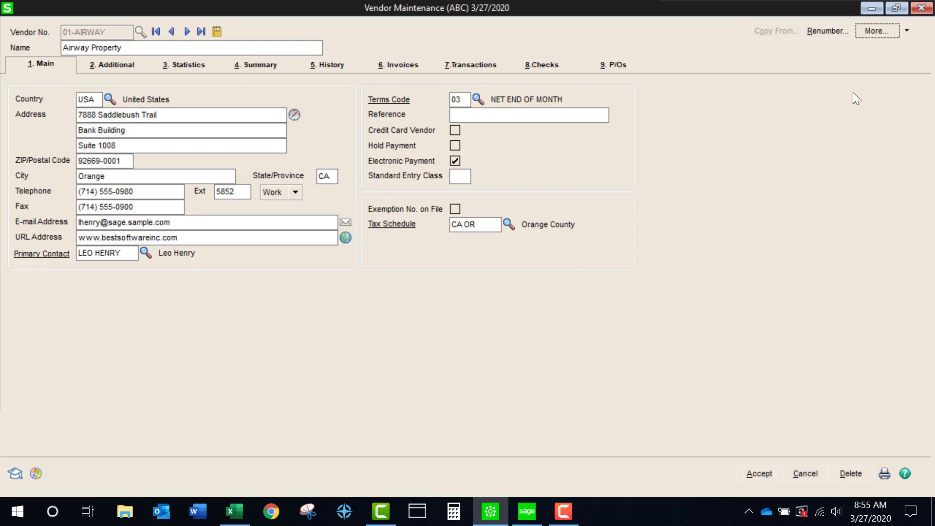
{"action": "left_click", "coordinate": [920, 10]}
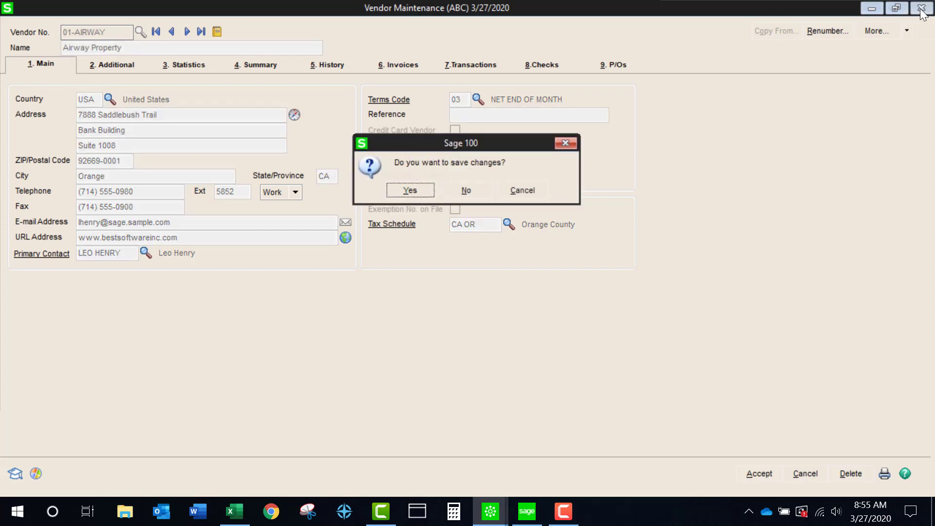
{"action": "left_click", "coordinate": [472, 194]}
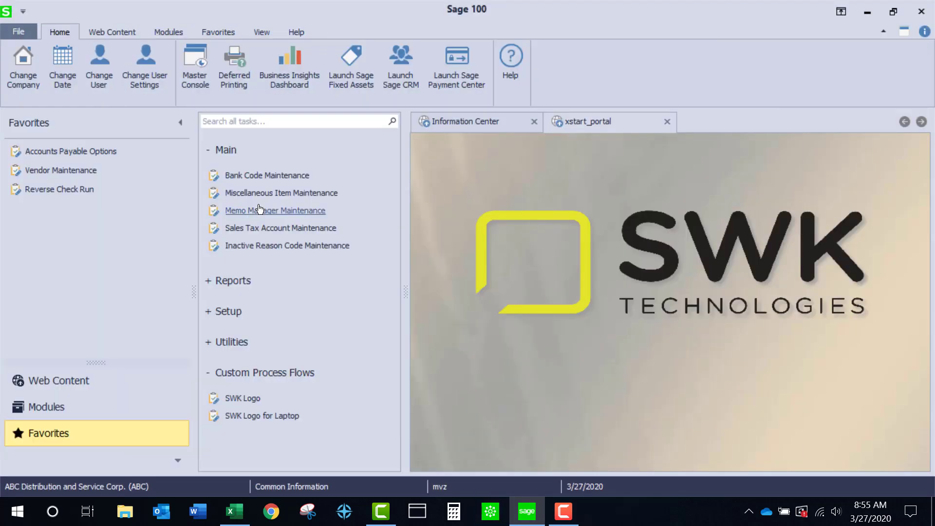
In Reverse Check Run, select bank D (Wells Fargo Checking) and check 000017 by Bank Code and Check No
{"action": "left_click", "coordinate": [72, 193]}
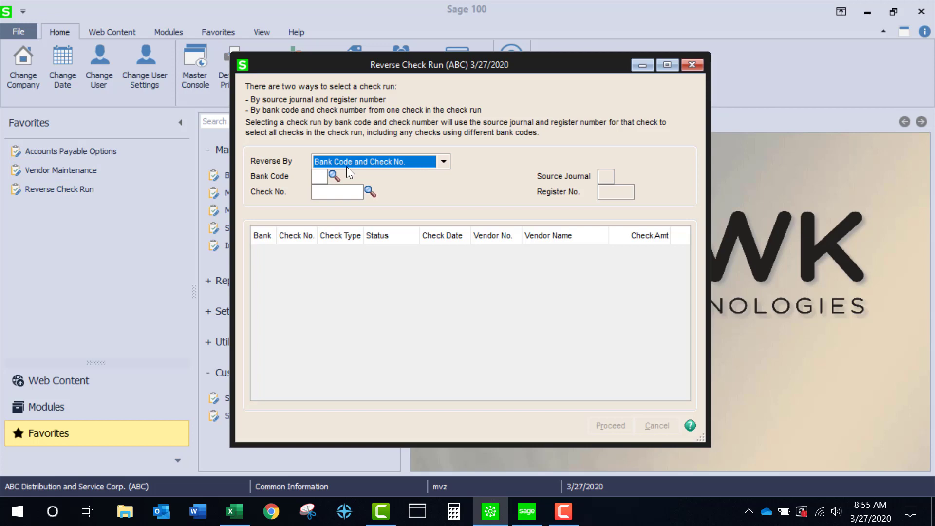
{"action": "left_click", "coordinate": [443, 163]}
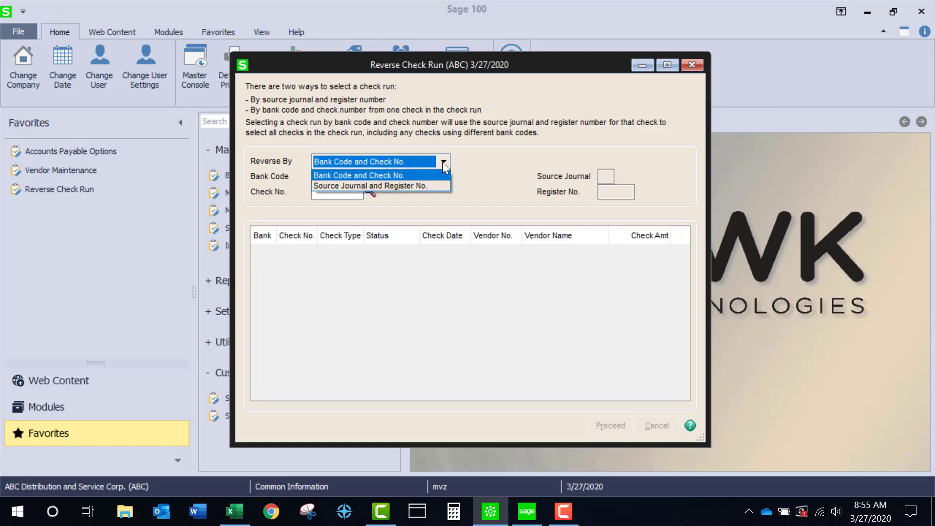
{"action": "left_click", "coordinate": [424, 174]}
{"action": "left_click", "coordinate": [333, 175]}
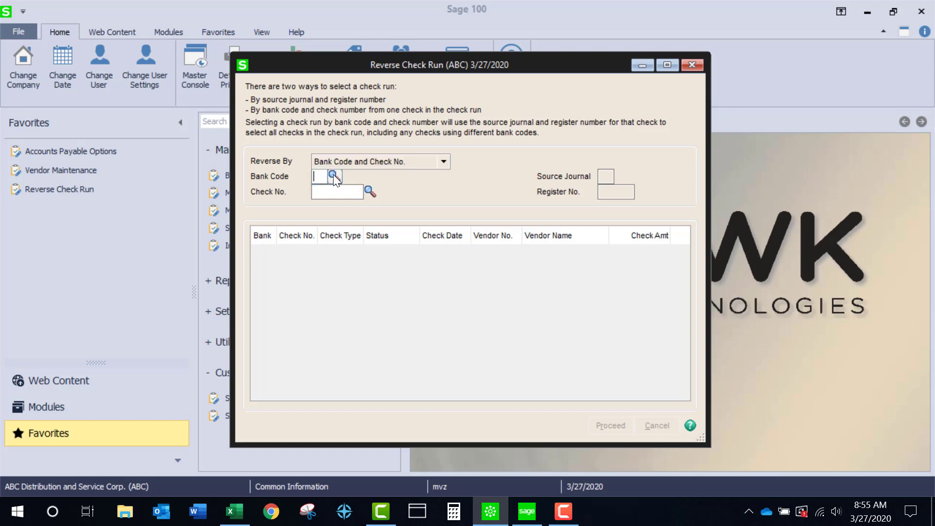
{"action": "double_click", "coordinate": [326, 171]}
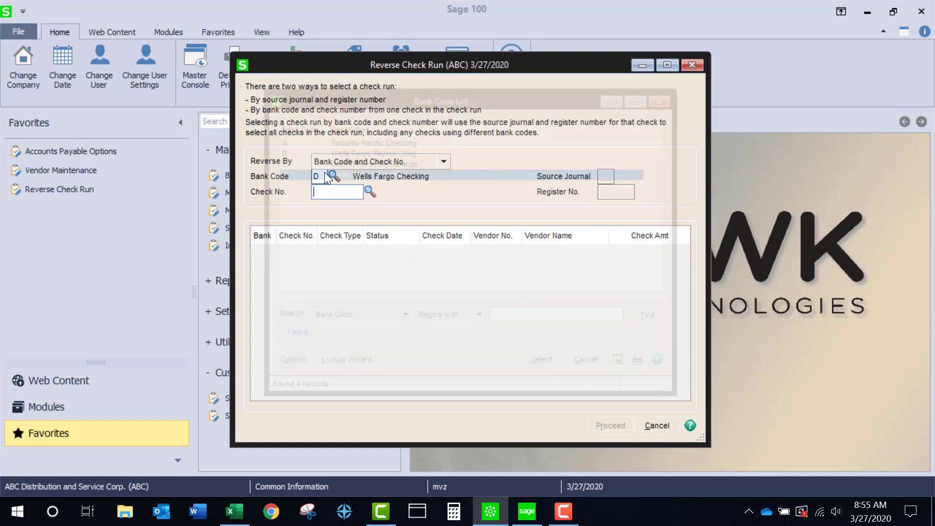
{"action": "left_click", "coordinate": [369, 193]}
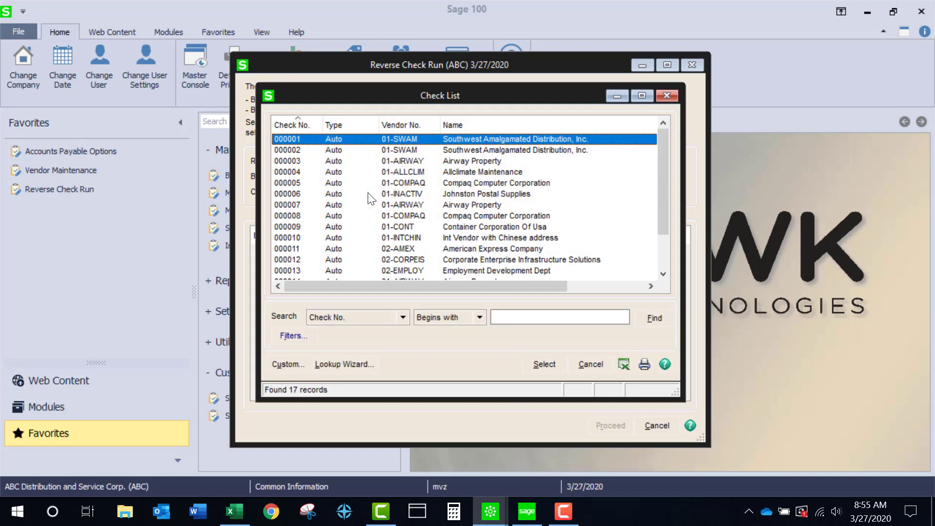
{"action": "left_click_drag", "start_coordinate": [661, 175], "coordinate": [658, 227]}
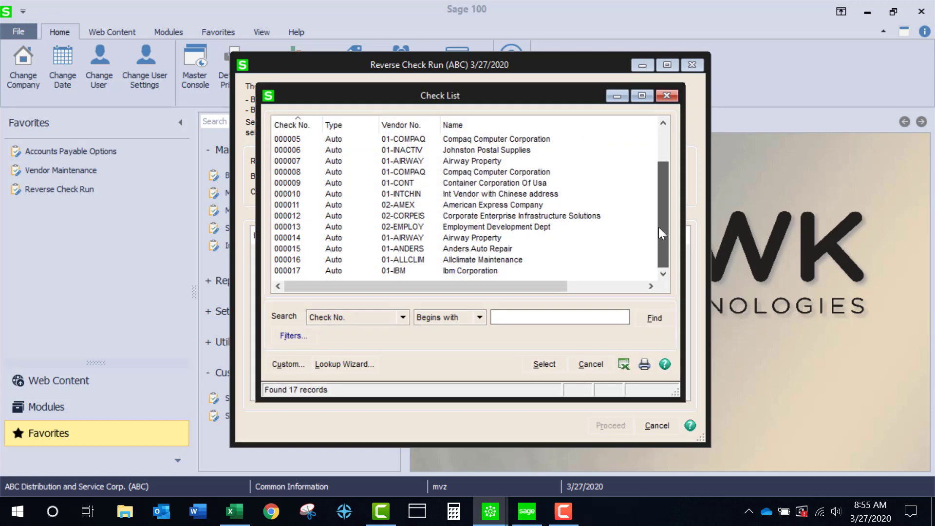
{"action": "double_click", "coordinate": [337, 271]}
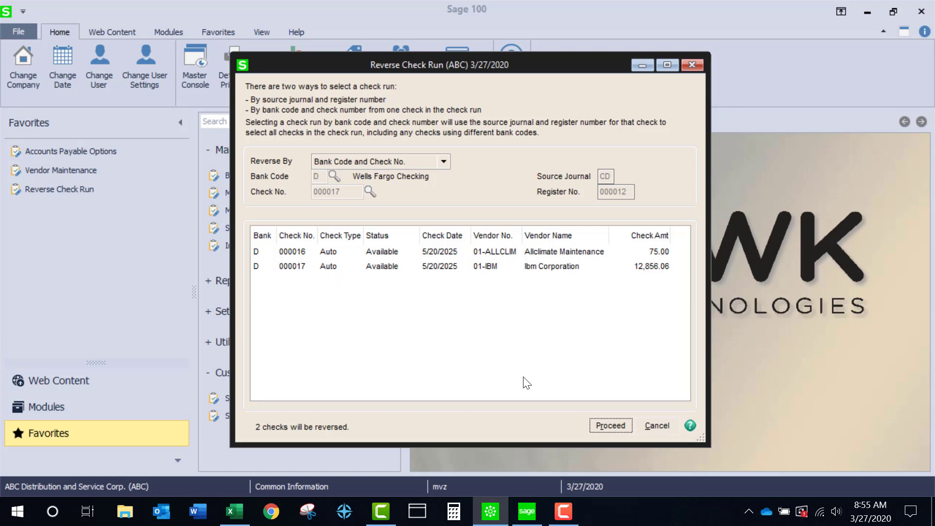
Proceed with reversing checks 000016 and 000017 and print the register with posting date 05/31/2025
{"action": "left_click", "coordinate": [610, 425]}
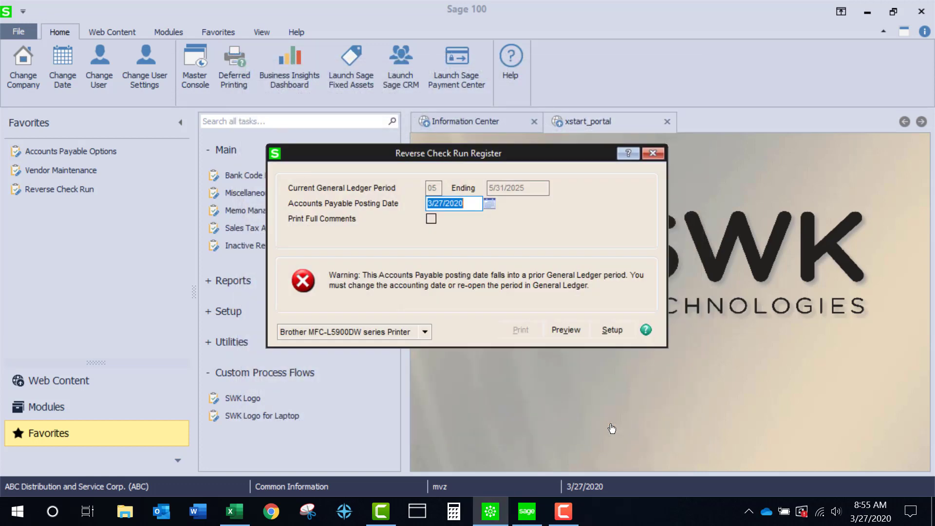
{"action": "type", "text": "05312025"}
{"action": "key", "text": "Tab"}
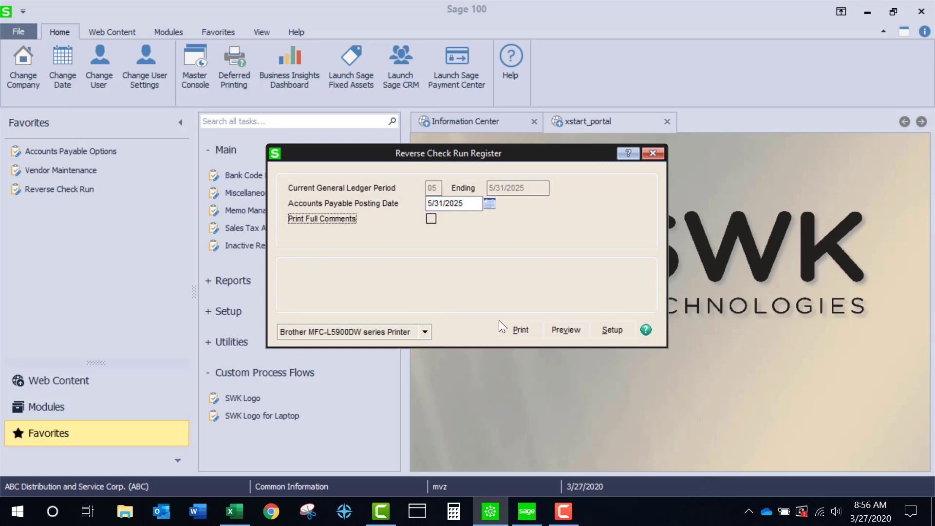
{"action": "left_click", "coordinate": [516, 332]}
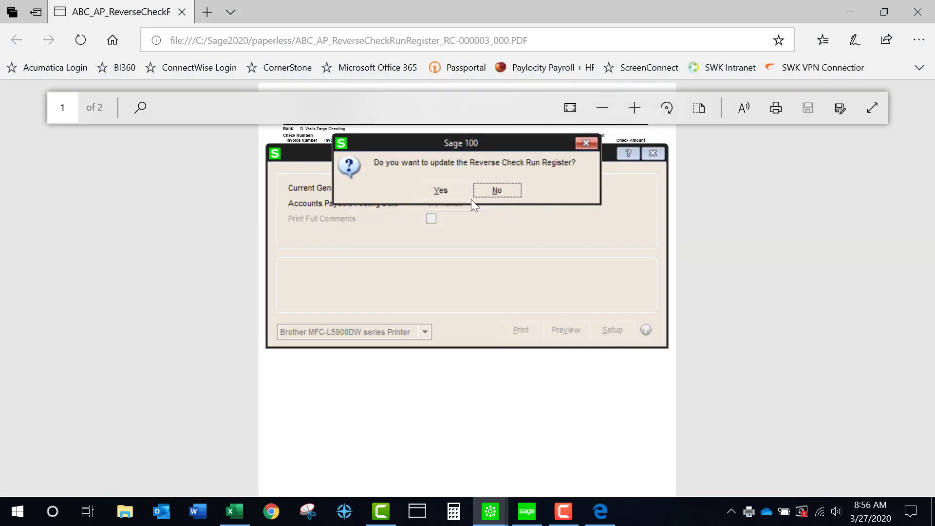
Confirm the register update, zoom into the PDF showing the 13,193.43- total, and close it
{"action": "left_click", "coordinate": [441, 192]}
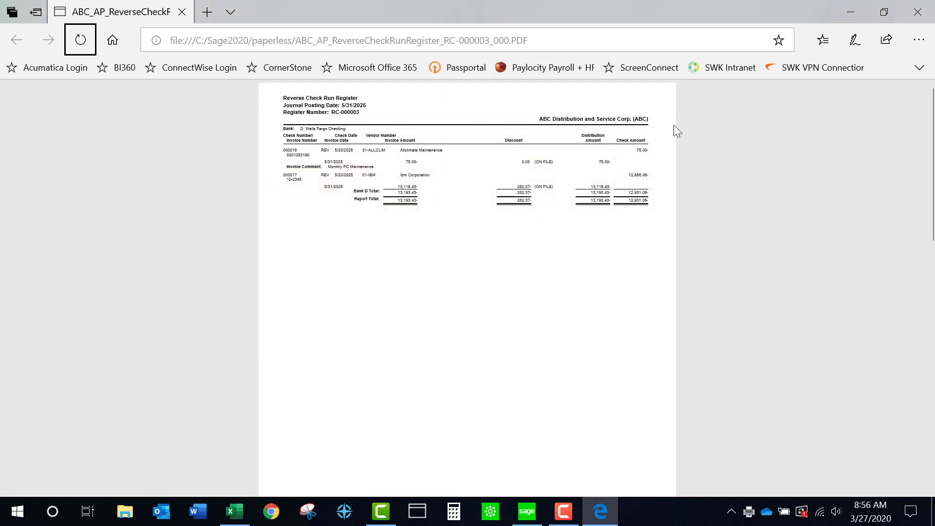
{"action": "left_click", "coordinate": [634, 107]}
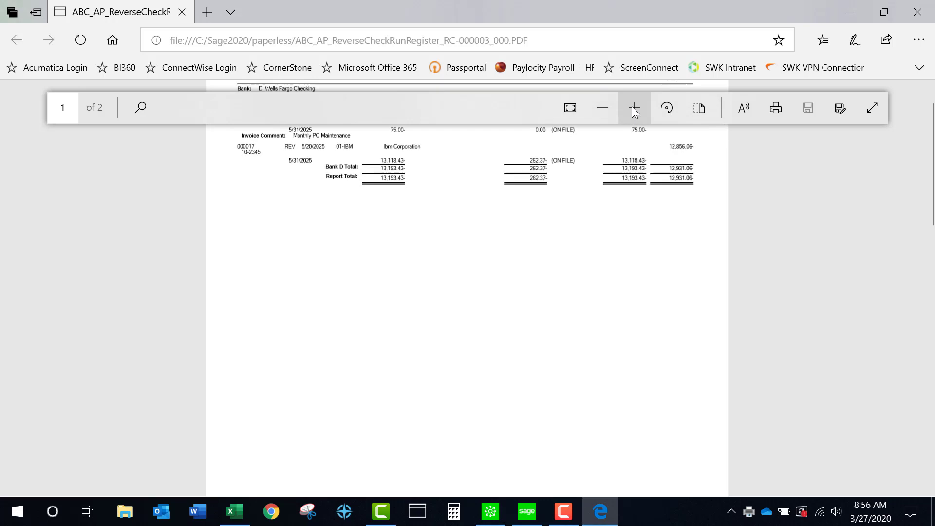
{"action": "left_click", "coordinate": [635, 107]}
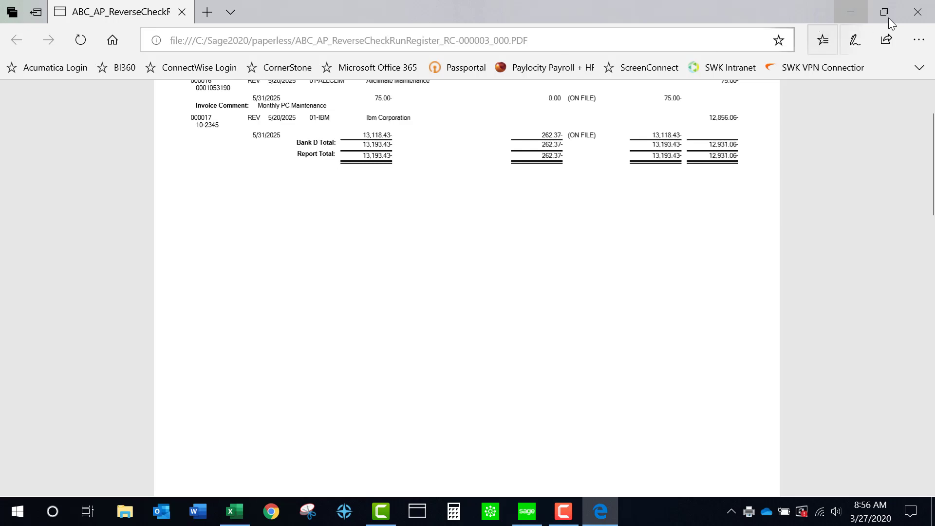
{"action": "left_click", "coordinate": [912, 18]}
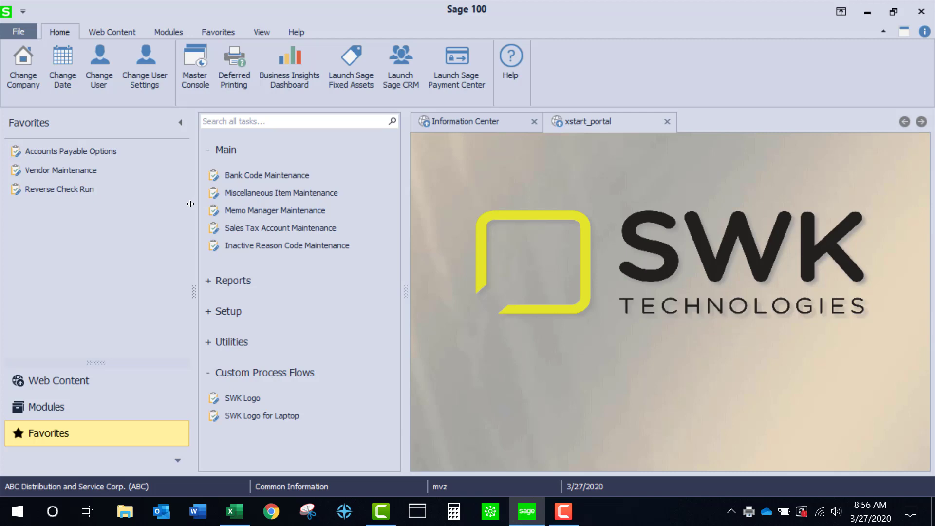
Open Vendor Maintenance on the last vendor, 02-TOUCHWA Touche Waterhouse & Company, showing its Additional settings
{"action": "left_click", "coordinate": [71, 175]}
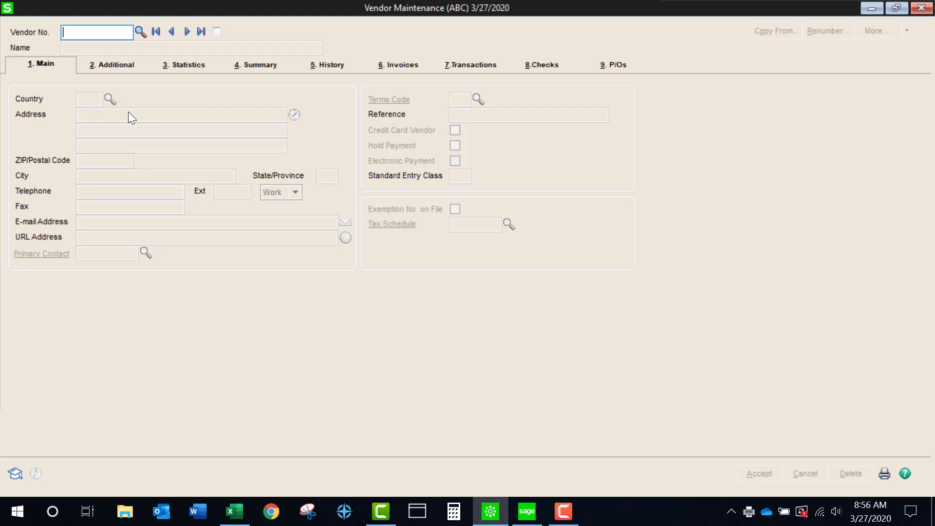
{"action": "left_click", "coordinate": [200, 32]}
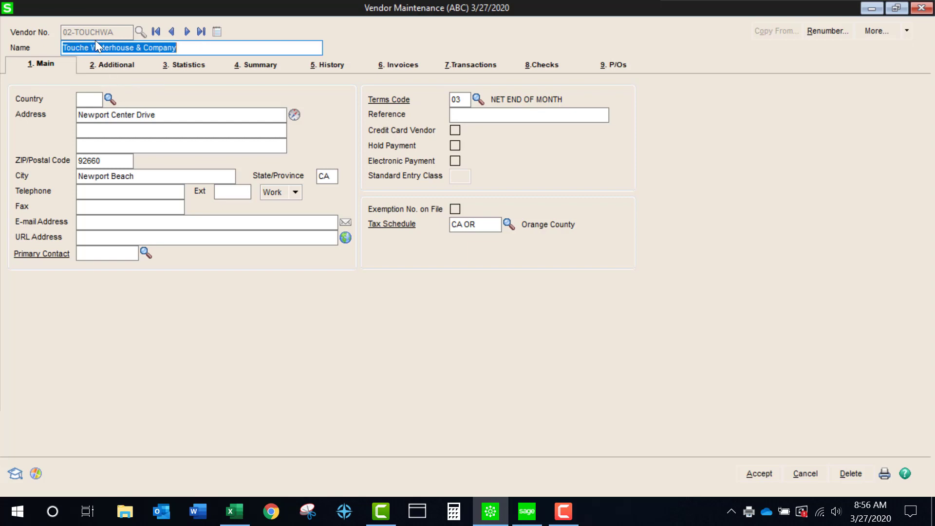
{"action": "left_click", "coordinate": [105, 71]}
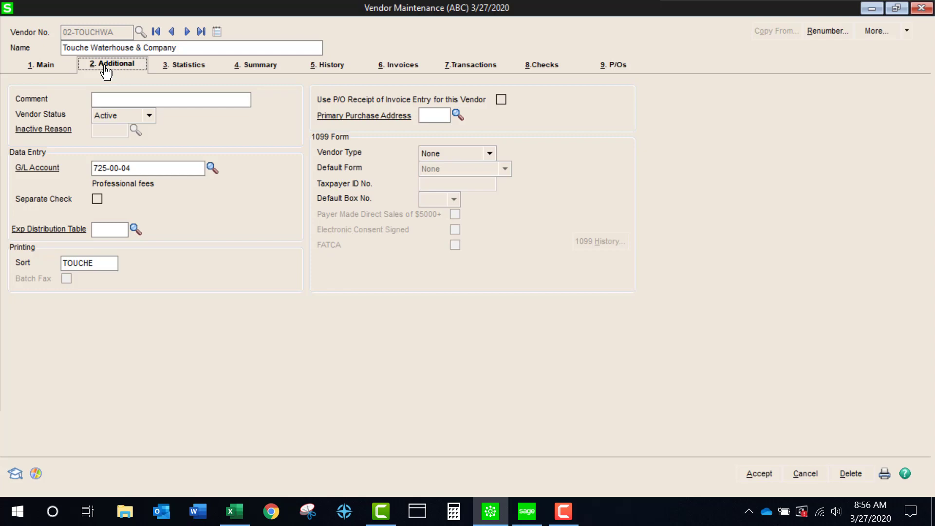
Change Touche Waterhouse & Company's vendor status from Active to Inactive
{"action": "left_click", "coordinate": [151, 115]}
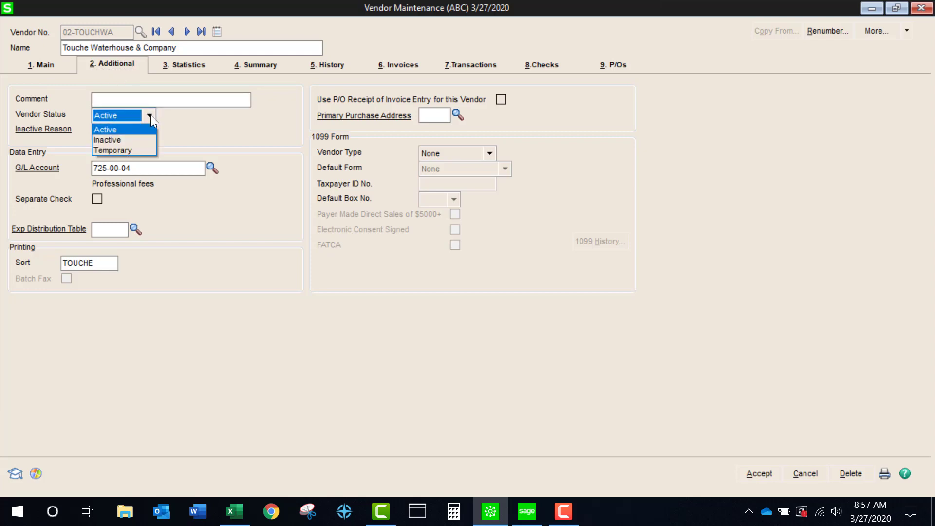
{"action": "left_click", "coordinate": [123, 140]}
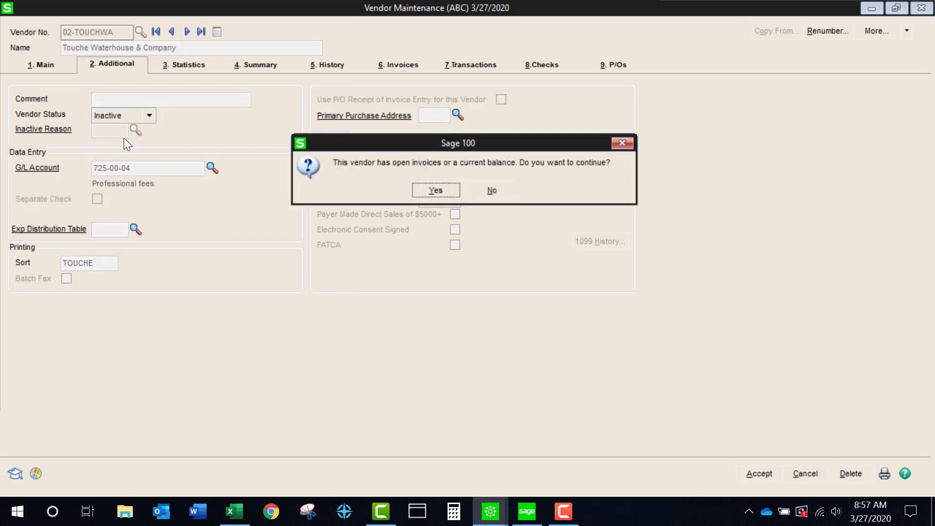
Accept the open-invoice warning, encrypt the vendor's PII, save, and view the blanked main details
{"action": "left_click", "coordinate": [436, 191]}
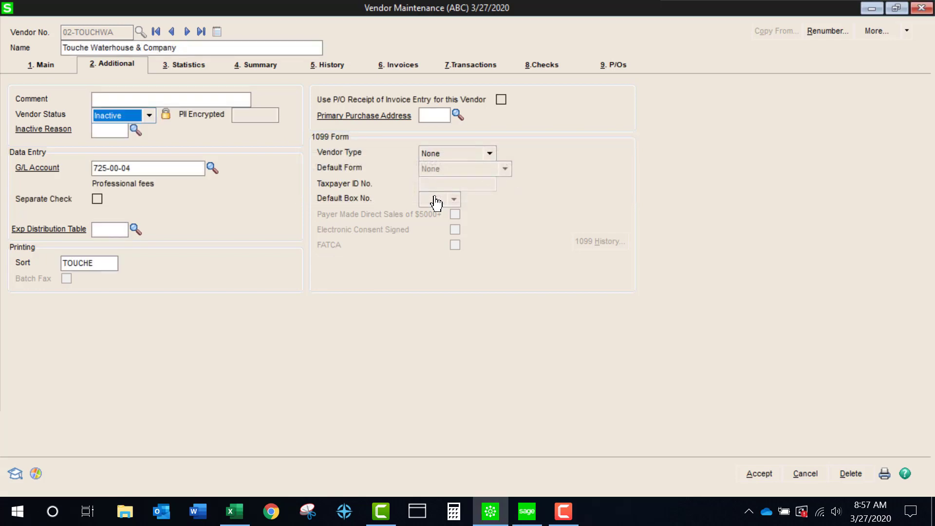
{"action": "left_click", "coordinate": [166, 116]}
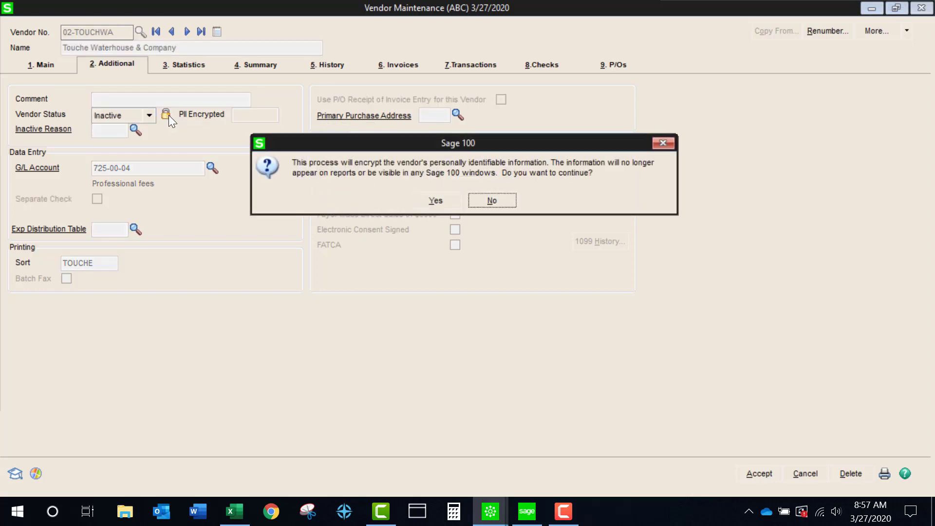
{"action": "left_click", "coordinate": [436, 203]}
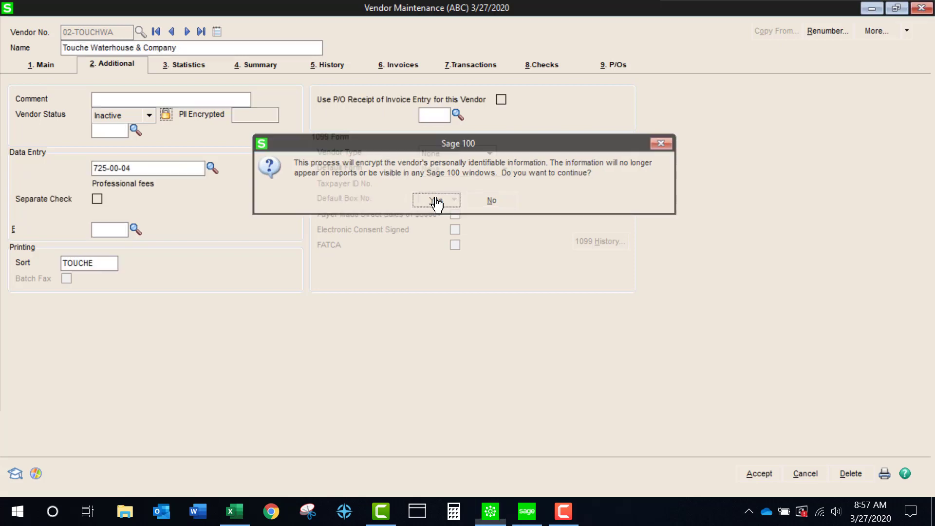
{"action": "left_click", "coordinate": [419, 195]}
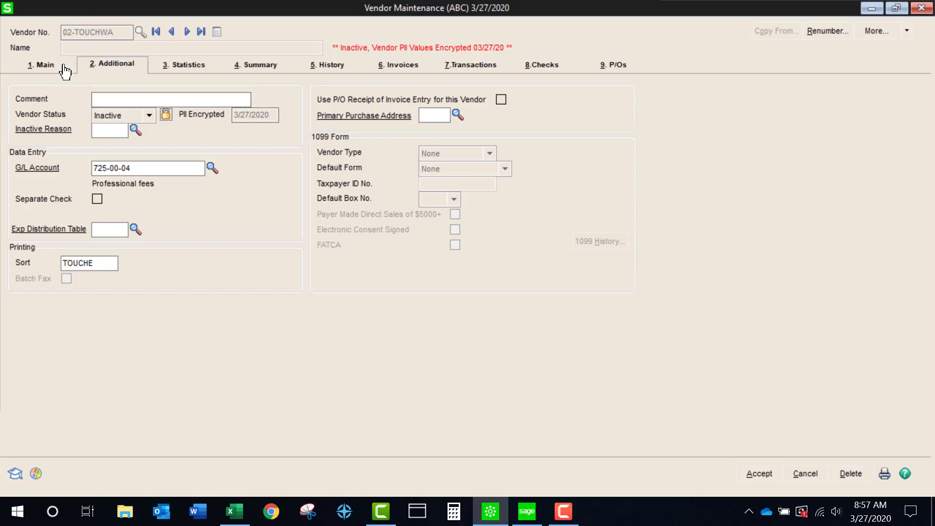
{"action": "left_click", "coordinate": [45, 70]}
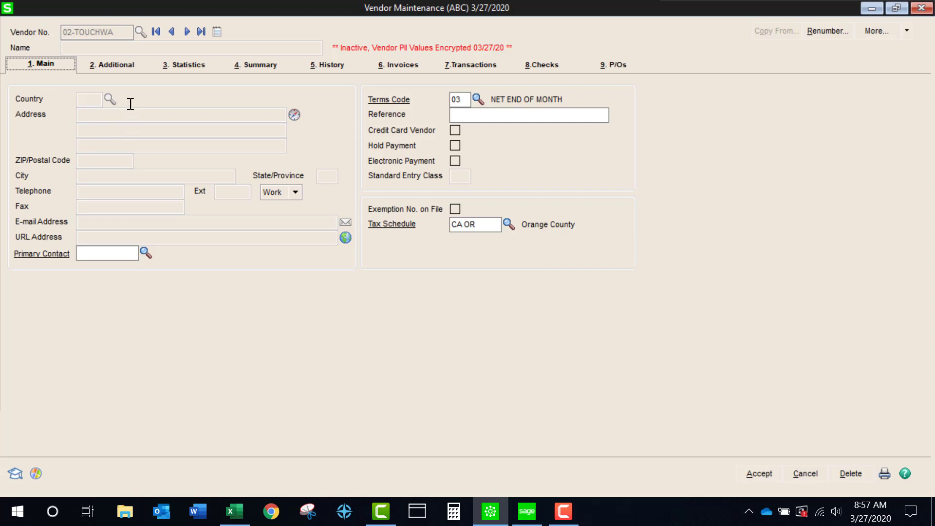
Return to vendor 02-TOUCHWA's Additional page, showing status Inactive, PII encrypted 3/27/2020, and G/L account 725-00-04
{"action": "left_click", "coordinate": [120, 70]}
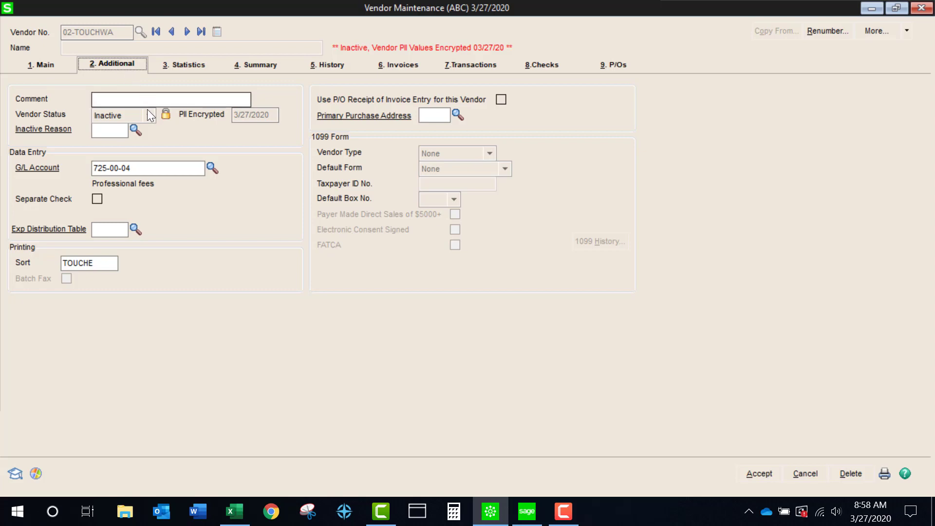
Set vendor 02-TOUCHWA to Active, decrypt its PII, save, and check its restored Newport Beach address
{"action": "left_click", "coordinate": [149, 114]}
{"action": "left_click", "coordinate": [117, 127]}
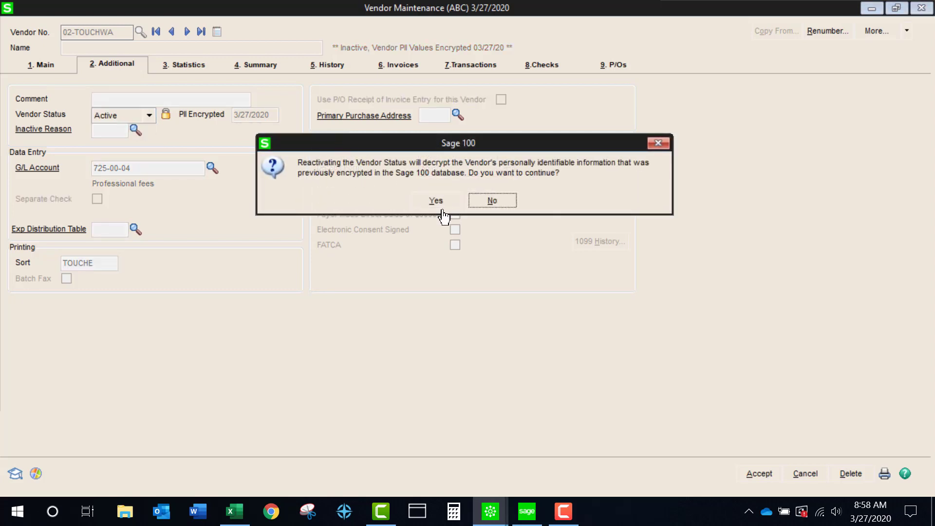
{"action": "left_click", "coordinate": [435, 205]}
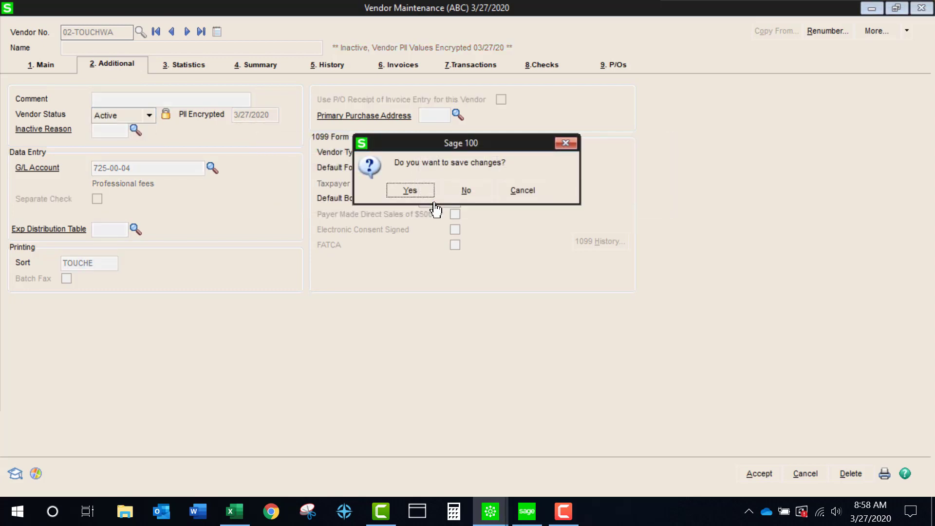
{"action": "left_click", "coordinate": [422, 192]}
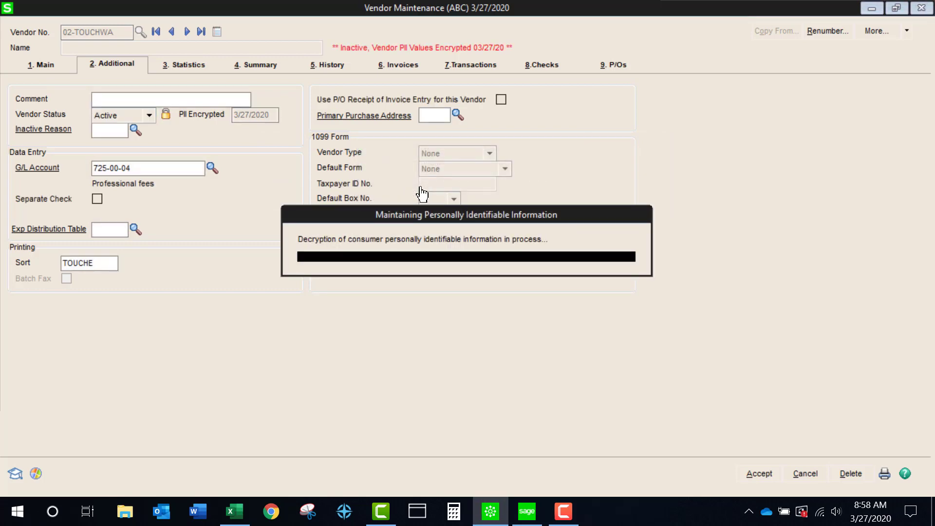
{"action": "left_click", "coordinate": [44, 65]}
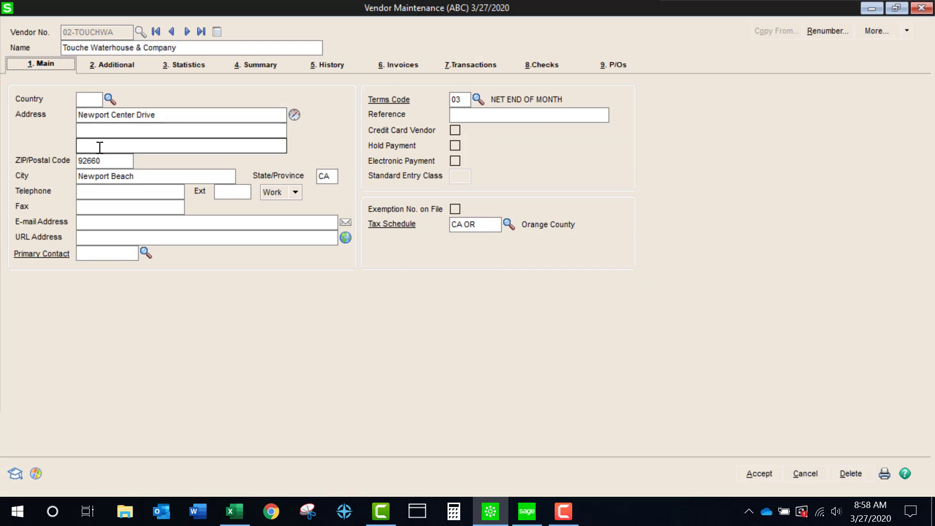